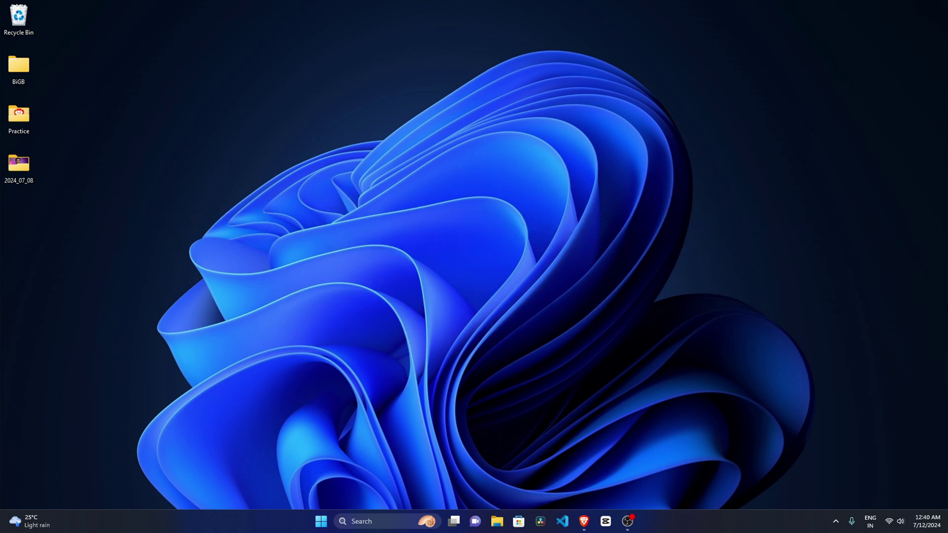
# Check in Settings' Bluetooth & devices that NuR_Urban5 is connected, then close Settings.
pyautogui.click(321, 522)
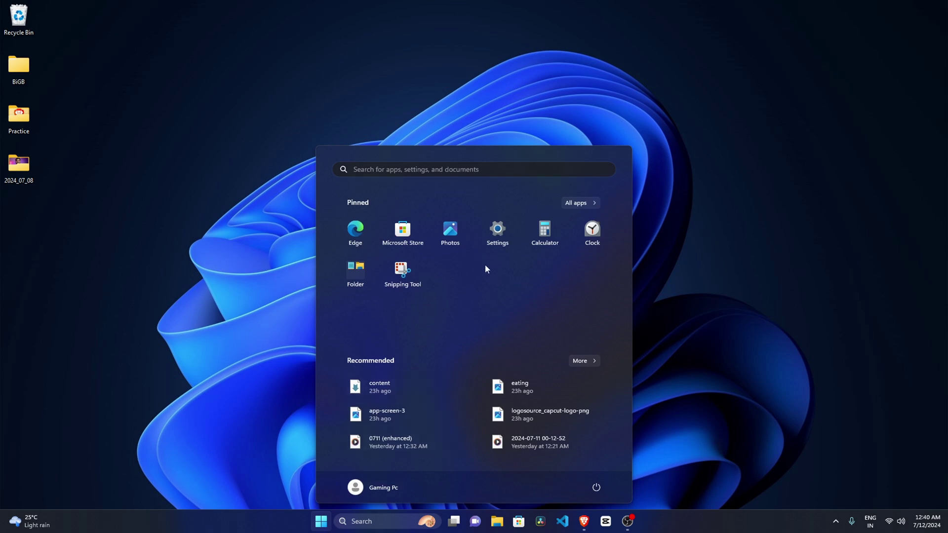
pyautogui.click(498, 234)
pyautogui.click(63, 125)
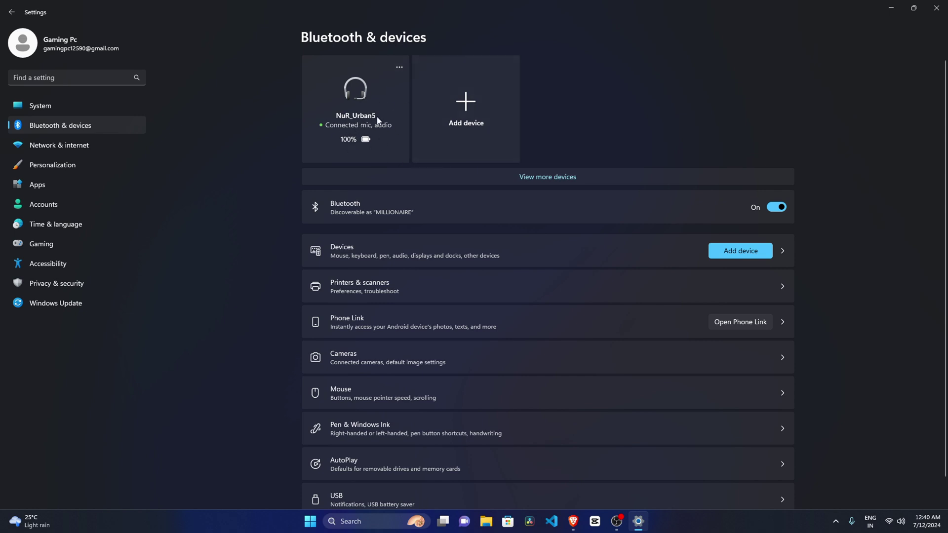
pyautogui.click(936, 7)
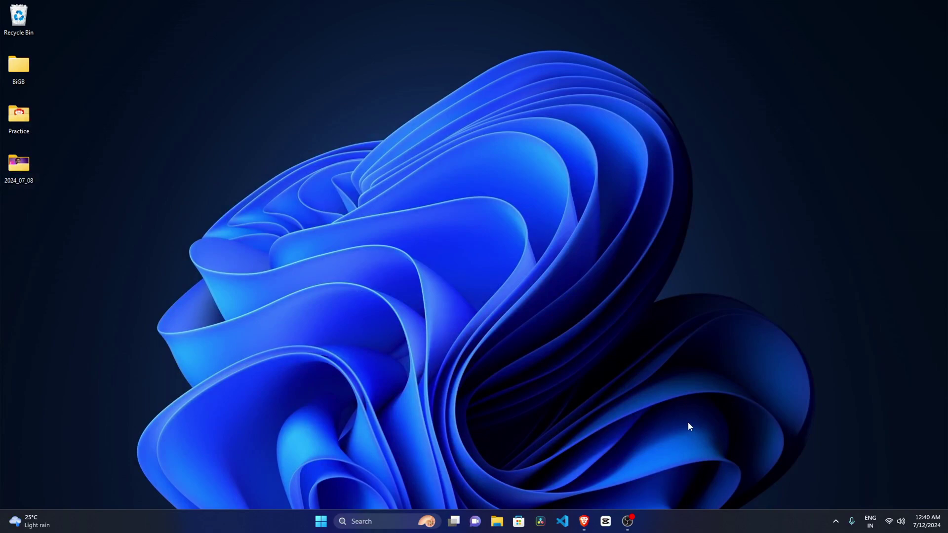
# Launch DaVinci Resolve from the taskbar to reach the Project Manager.
pyautogui.click(541, 521)
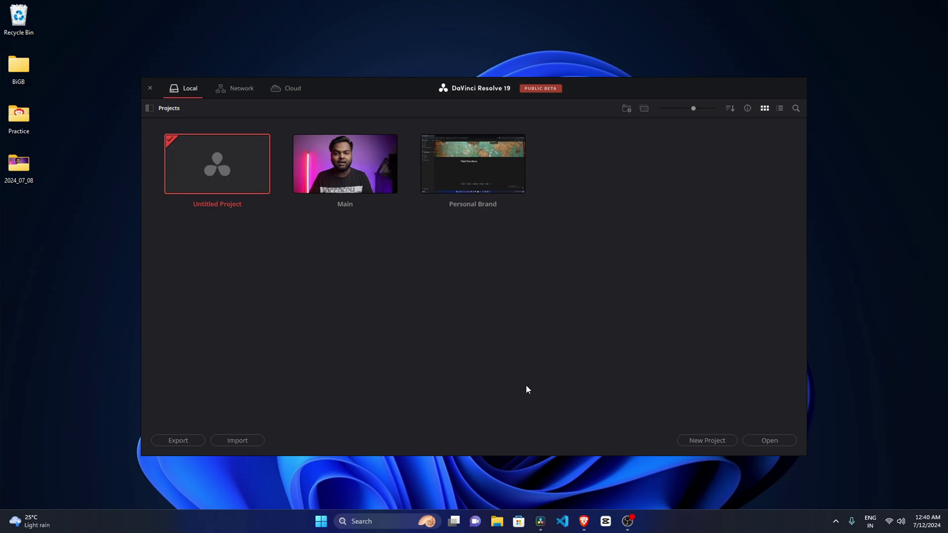
# Open Untitled Project and place the editor beside the 2024_07_08 folder window.
pyautogui.doubleClick(232, 173)
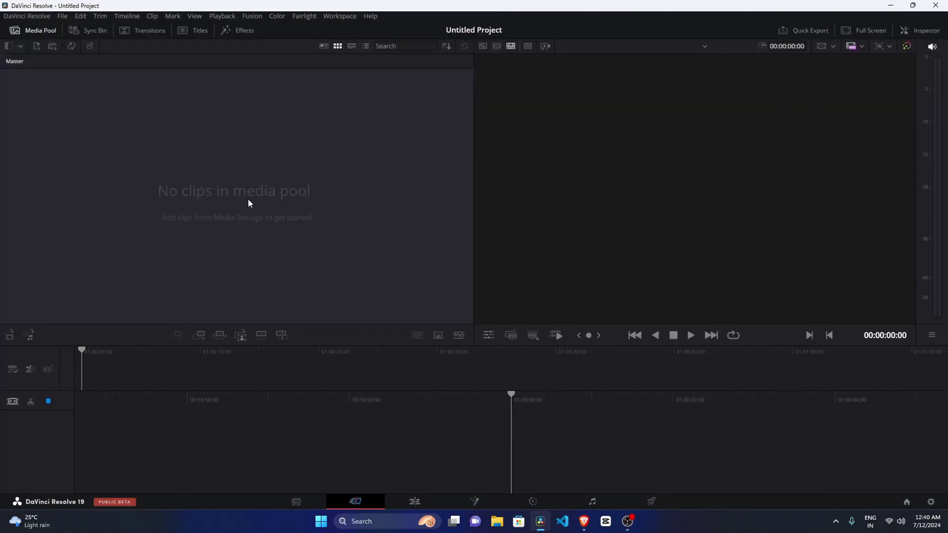
pyautogui.doubleClick(578, 6)
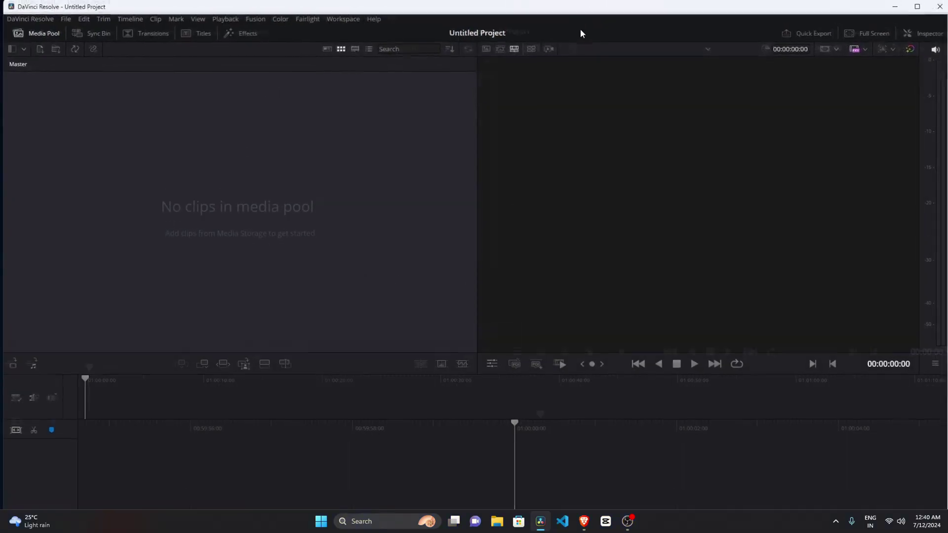
pyautogui.moveTo(542, 3); pyautogui.dragTo(614, 59)
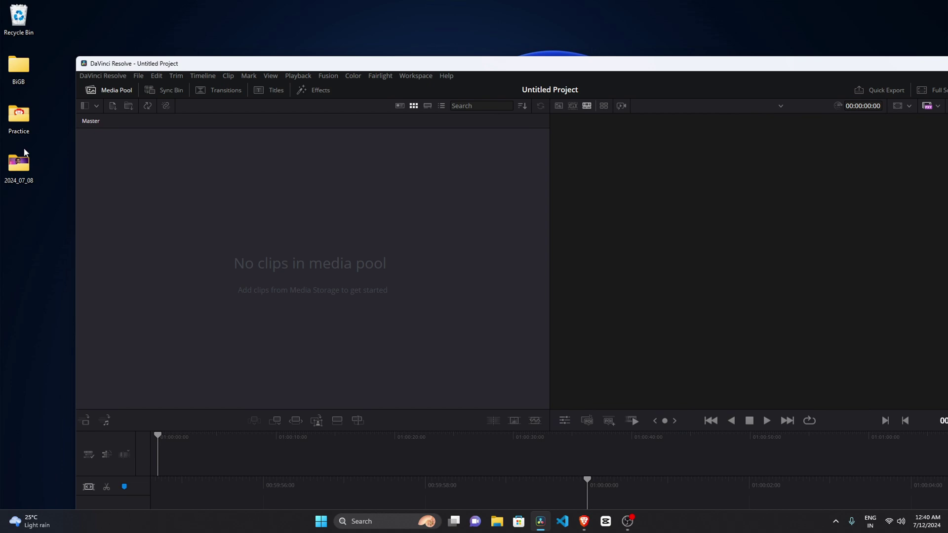
pyautogui.doubleClick(20, 163)
pyautogui.moveTo(404, 4); pyautogui.dragTo(555, 63)
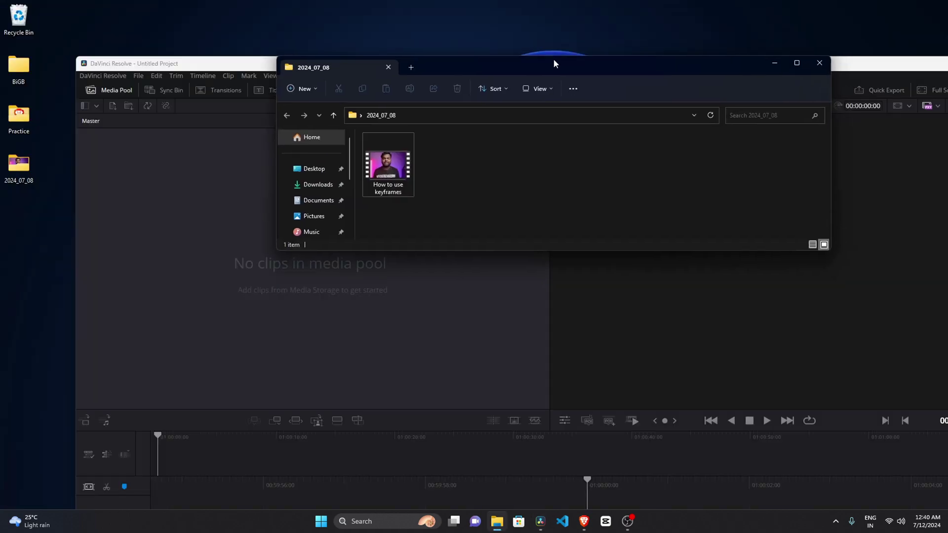
# Import the How to use keyframes clip, match the project frame rate, and close Explorer.
pyautogui.moveTo(397, 184); pyautogui.dragTo(366, 472)
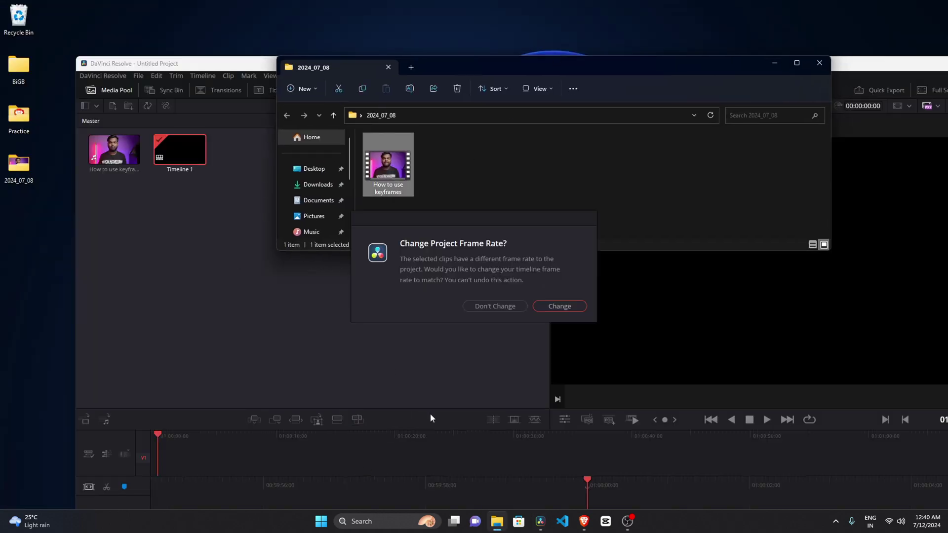
pyautogui.click(560, 310)
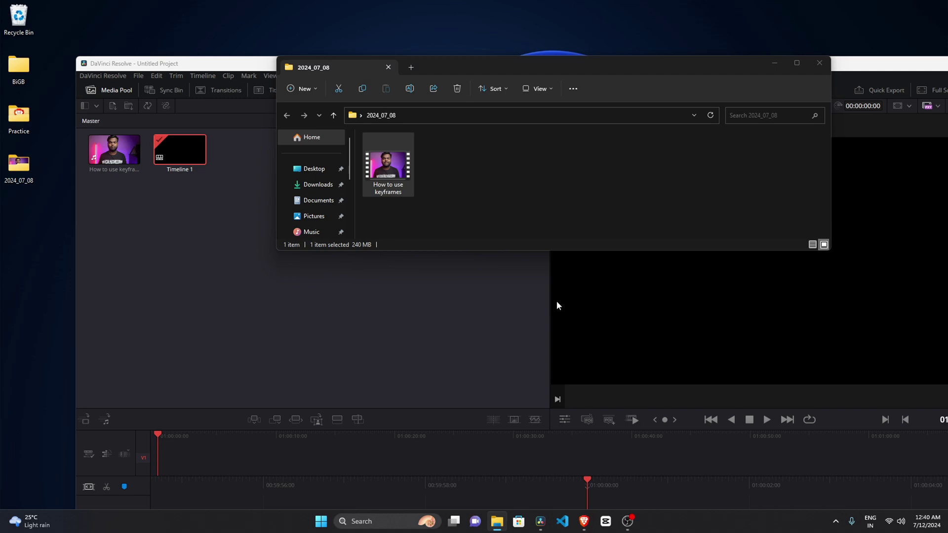
pyautogui.click(818, 63)
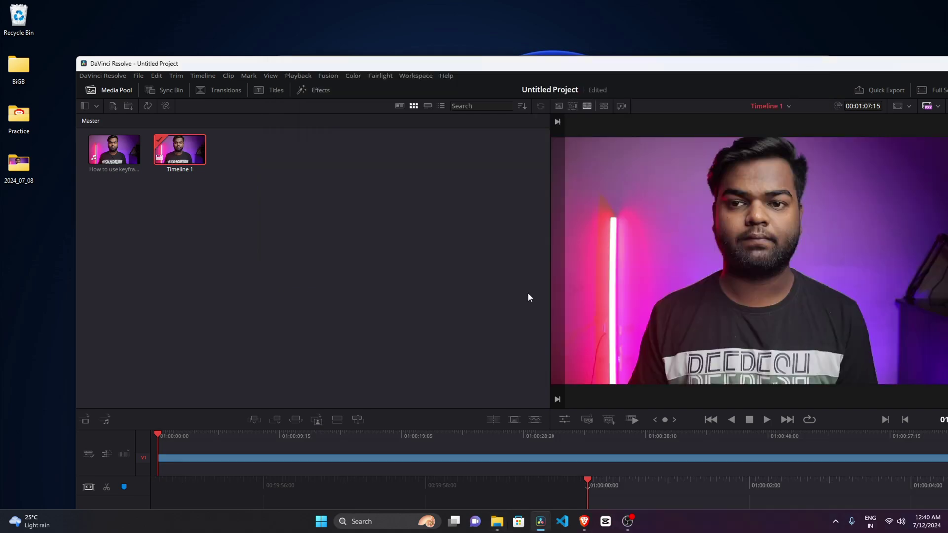
# Maximize the editor and play the start of Timeline 1 to check the audio.
pyautogui.doubleClick(687, 64)
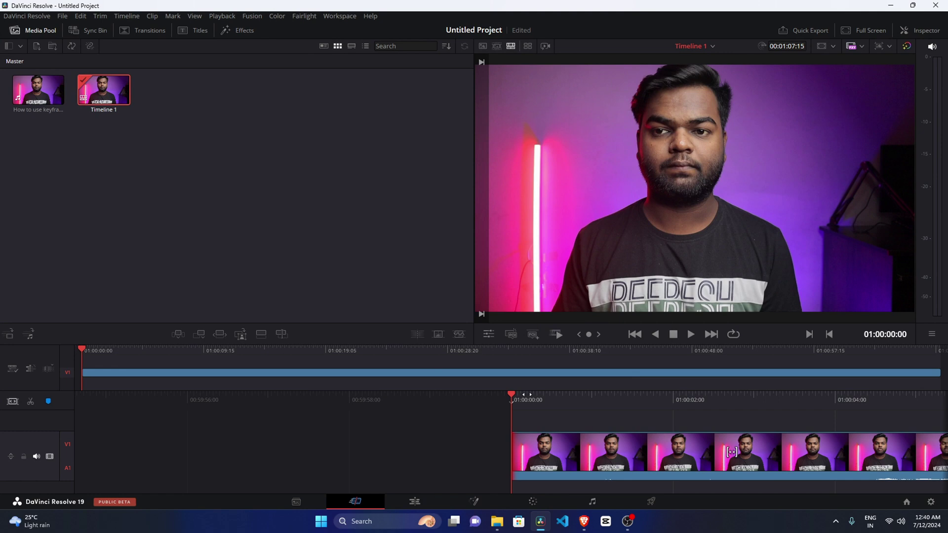
pyautogui.press('space')
pyautogui.press('space')
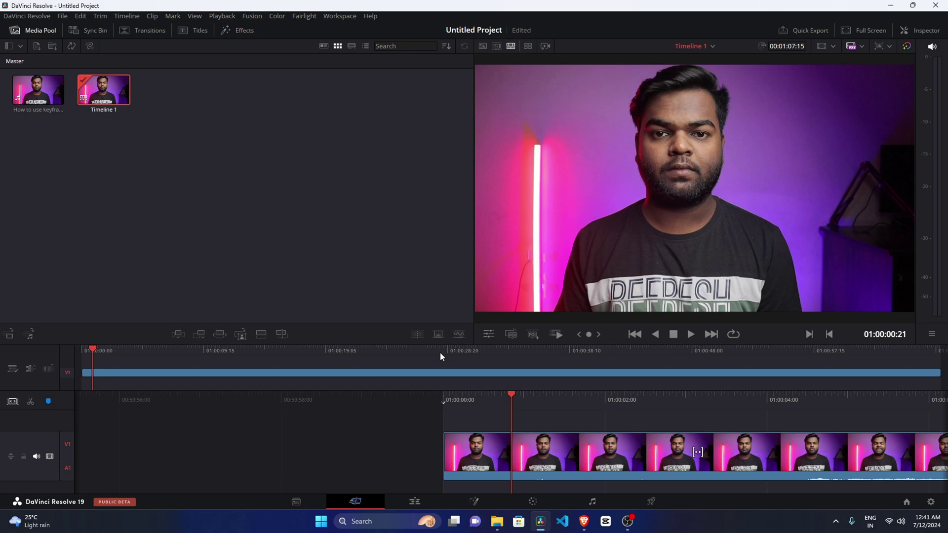
# Open DaVinci Resolve Preferences at the Video and Audio I/O page.
pyautogui.click(17, 17)
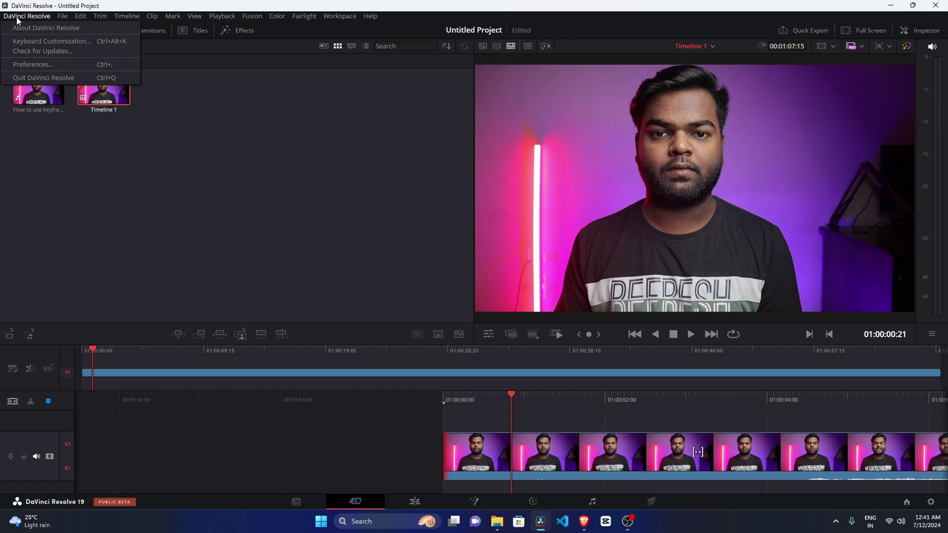
pyautogui.click(33, 64)
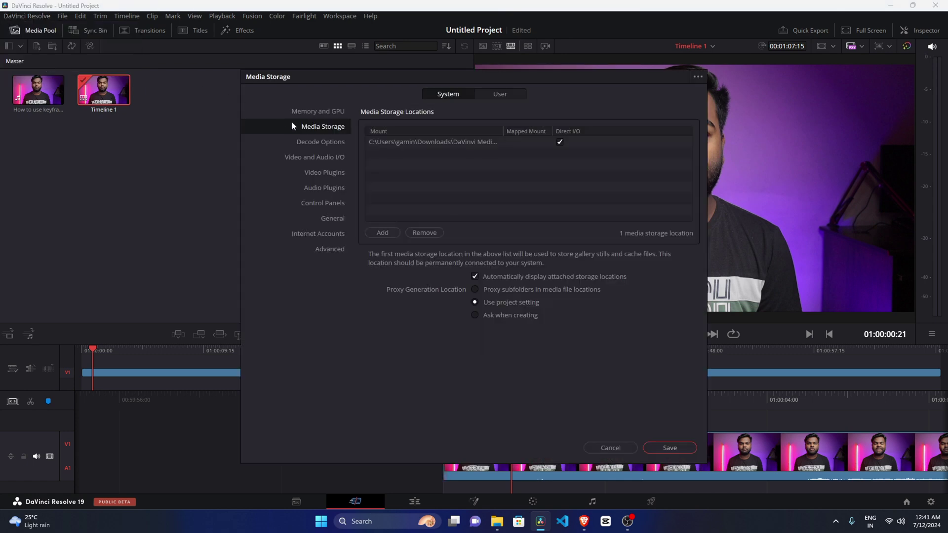
pyautogui.click(305, 158)
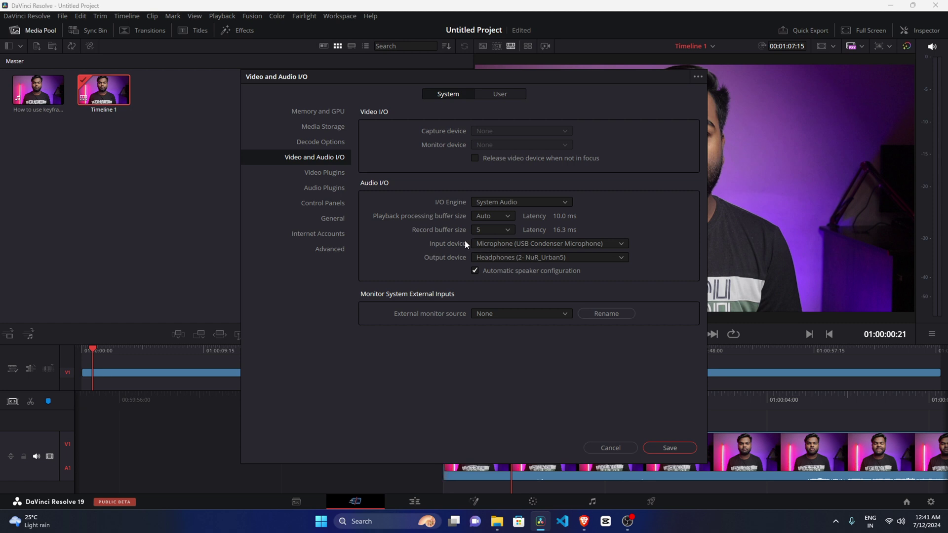
# Keep the USB condenser microphone input, set output to Headphones (2- NuR_Urban5), and save.
pyautogui.click(520, 244)
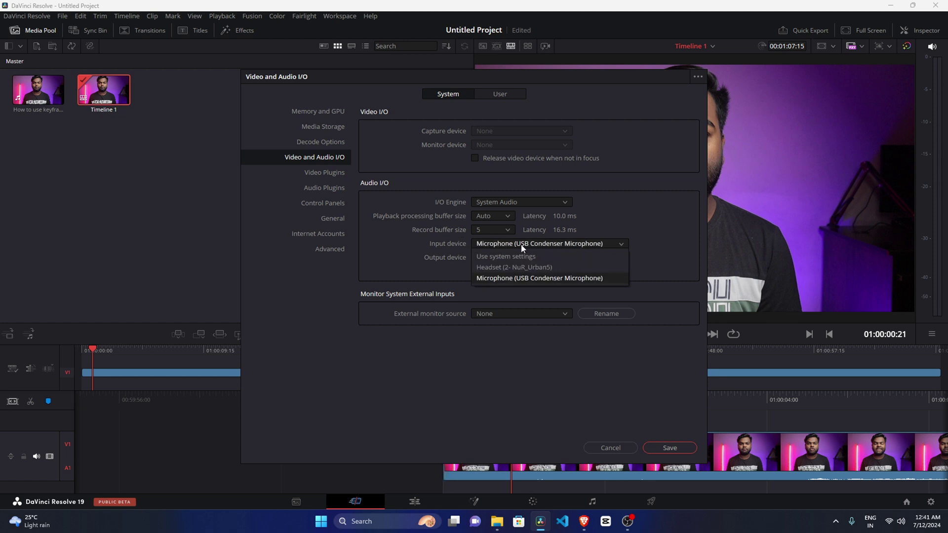
pyautogui.click(567, 279)
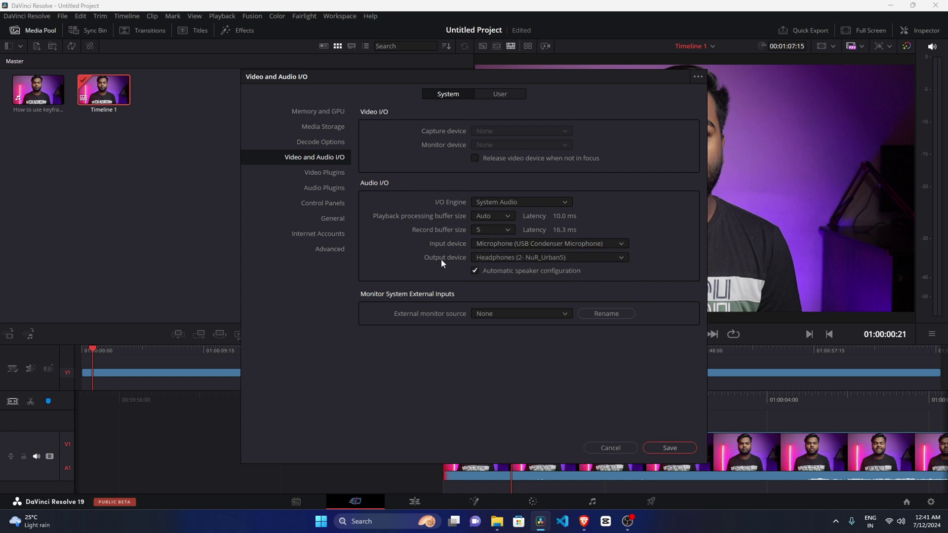
pyautogui.click(494, 259)
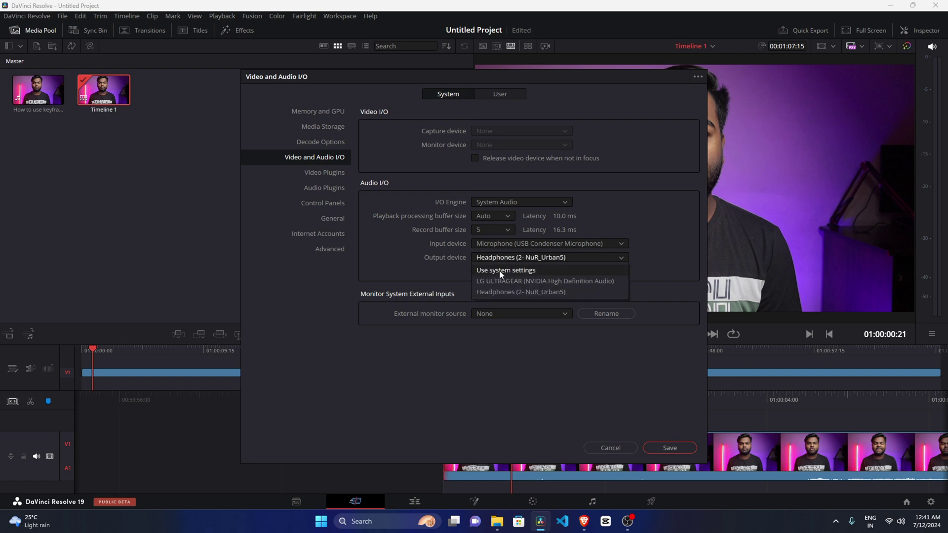
pyautogui.click(561, 292)
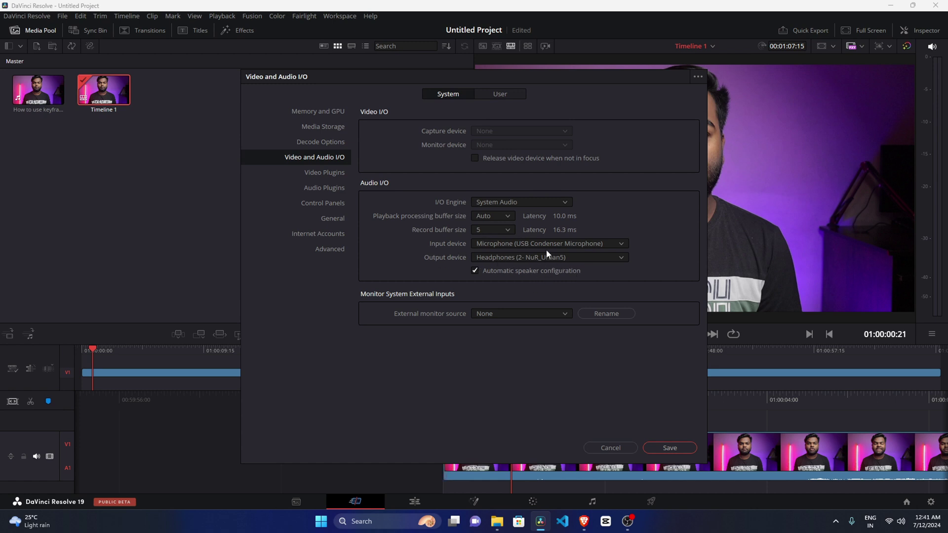
pyautogui.click(670, 448)
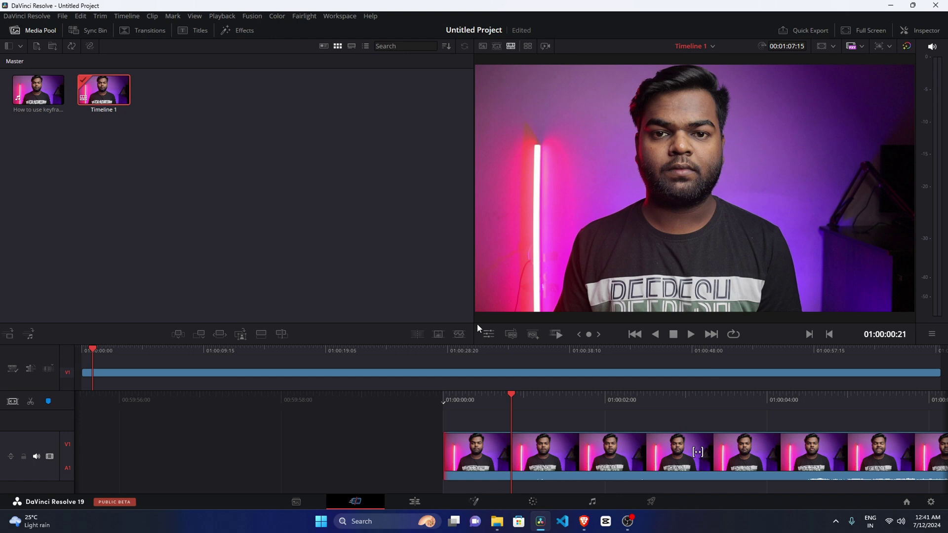
# Quit DaVinci Resolve, saving the project as 'aofb'.
pyautogui.click(936, 6)
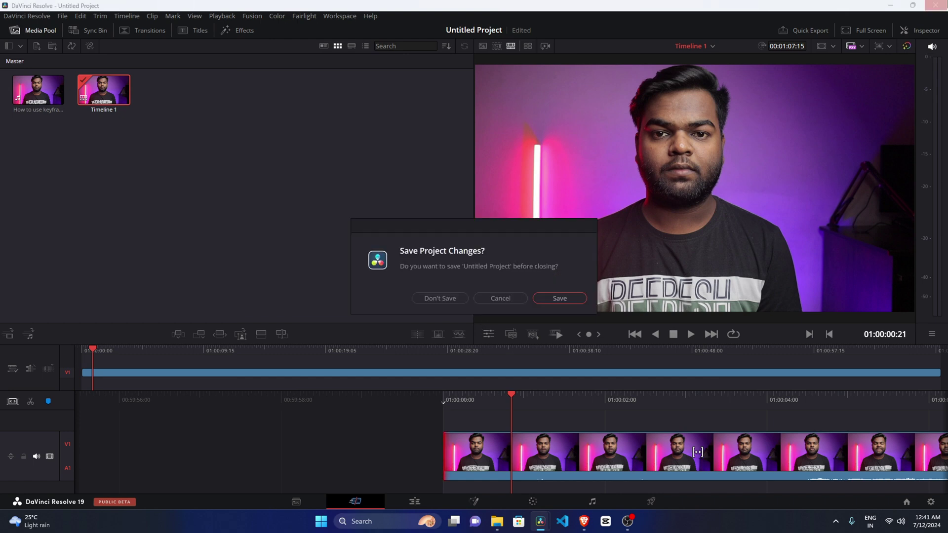
pyautogui.click(555, 298)
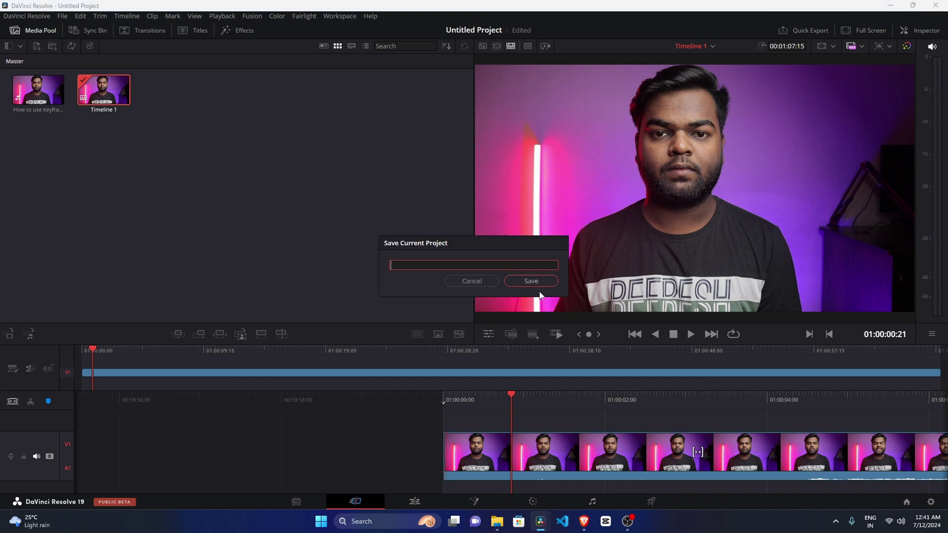
pyautogui.write('aofb')
pyautogui.click(529, 281)
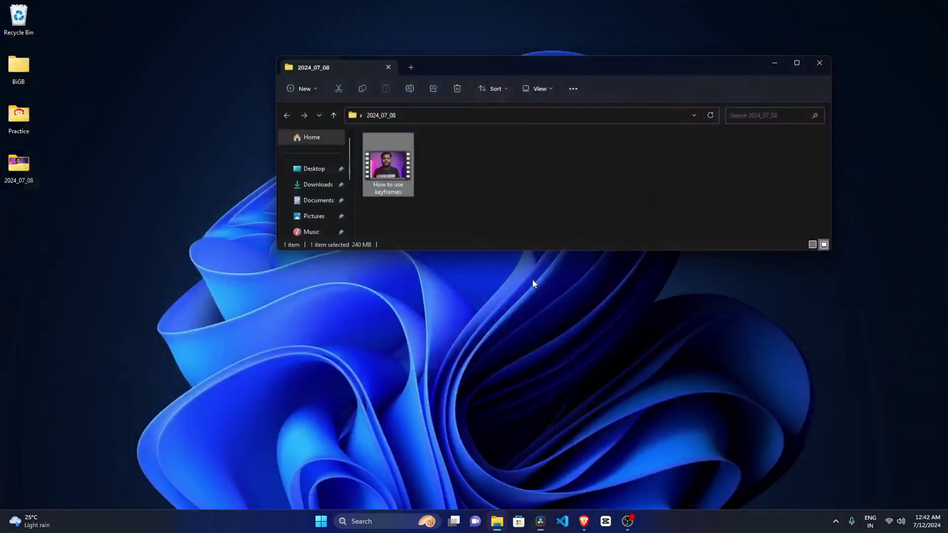
# Close the 2024_07_08 Explorer window and relaunch DaVinci Resolve.
pyautogui.click(503, 202)
pyautogui.click(820, 63)
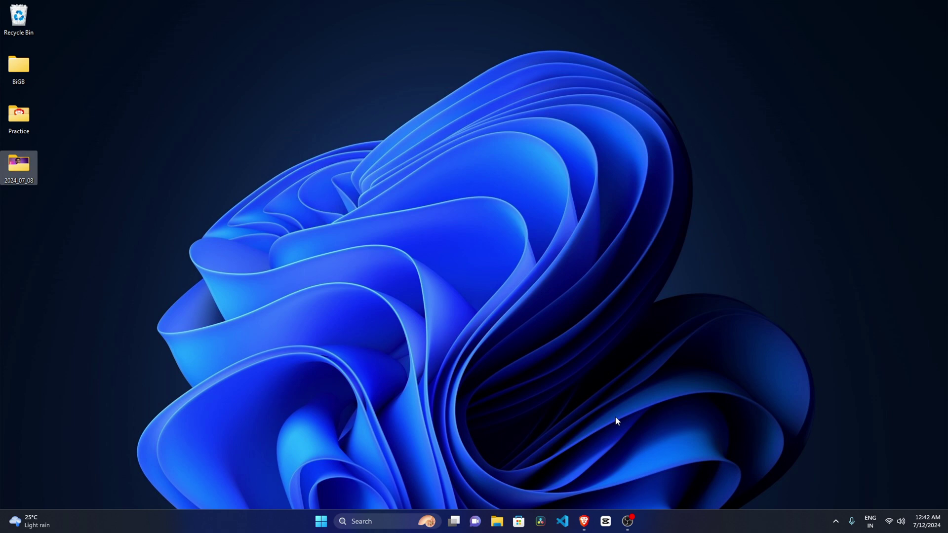
pyautogui.click(540, 512)
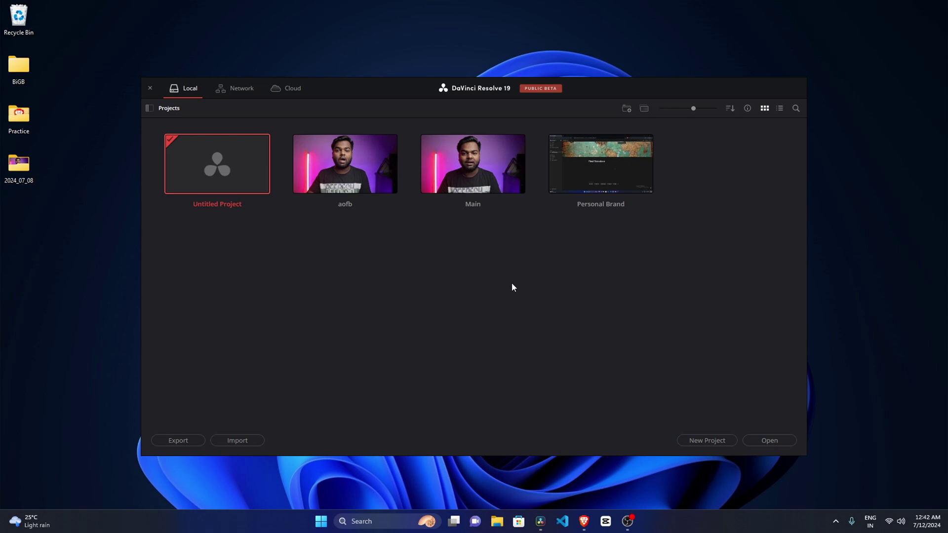
# Open the aofb project and play Timeline 1 from the start to hear the clip.
pyautogui.doubleClick(313, 155)
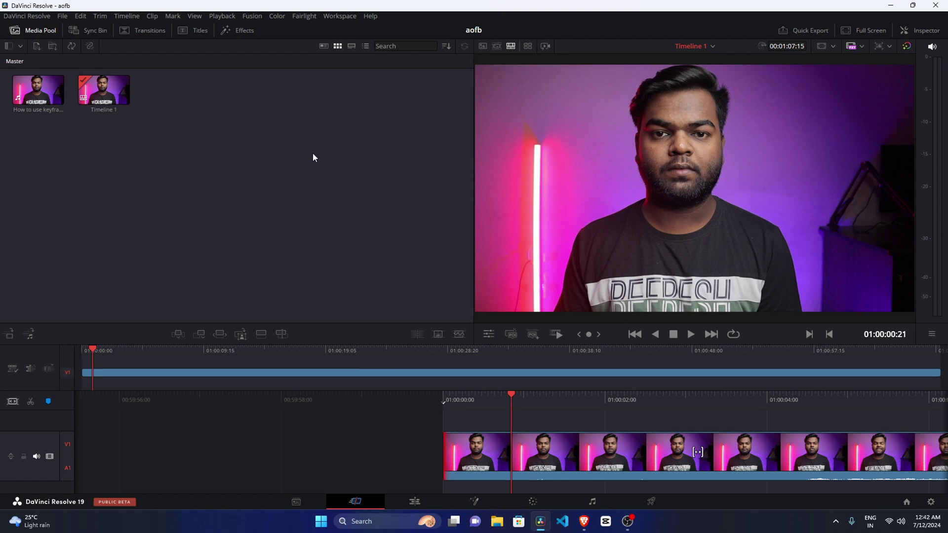
pyautogui.moveTo(97, 352); pyautogui.dragTo(80, 351)
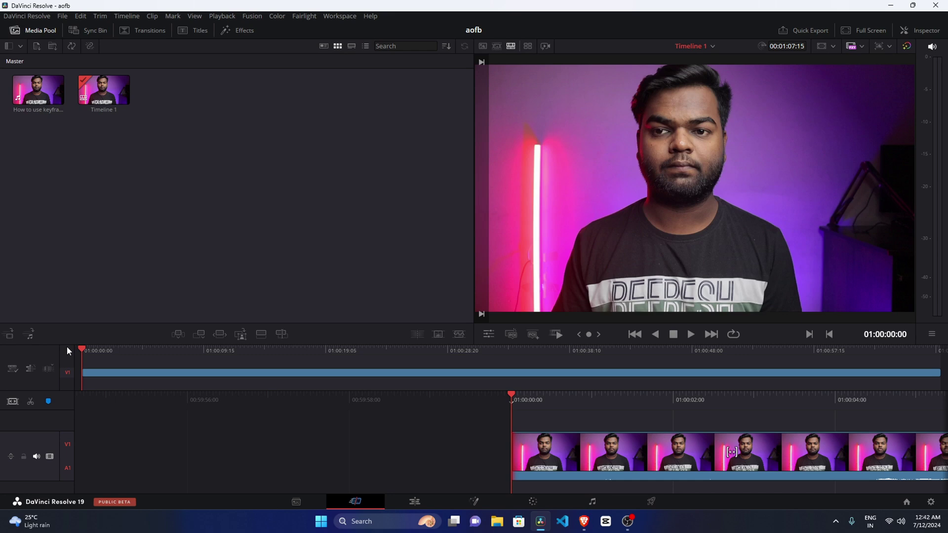
pyautogui.press('space')
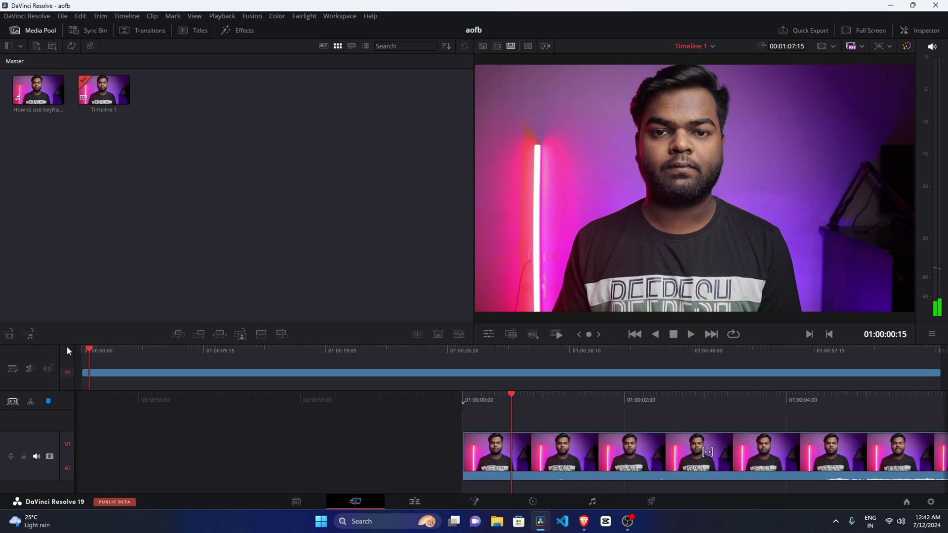